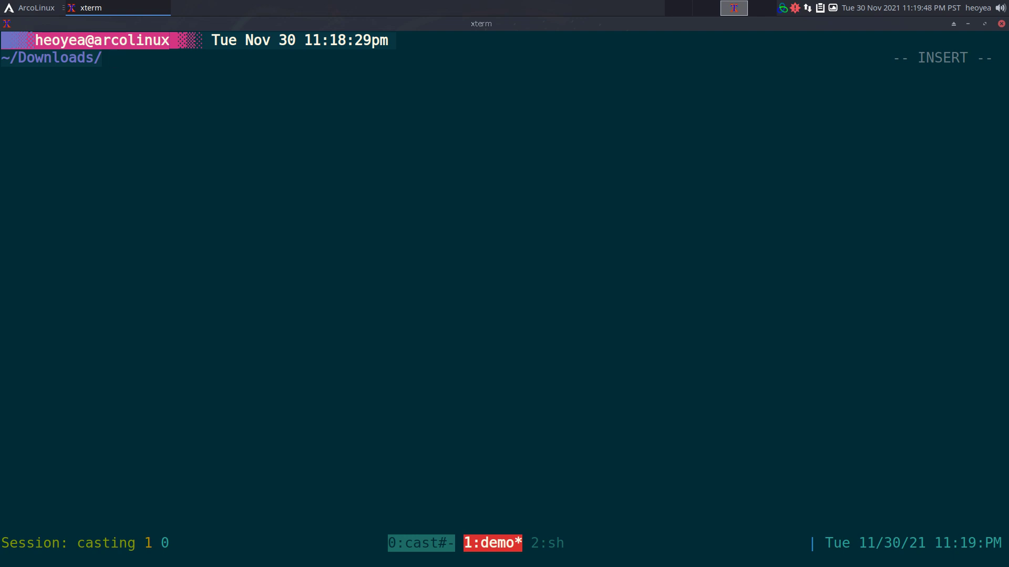
Run watch transmission-remote -l to refresh the torrent list every 2 seconds.
type("watch tram")
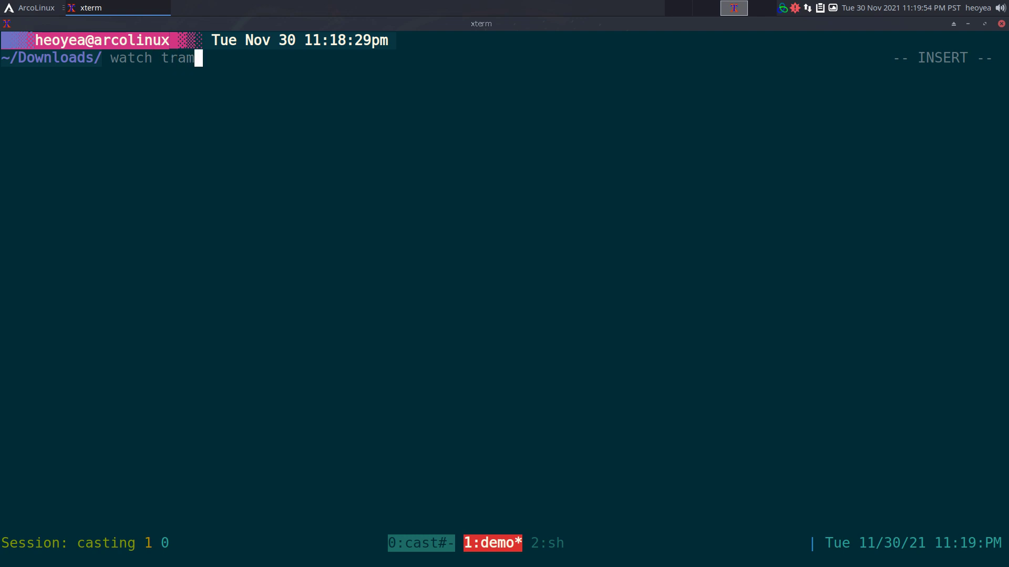
key("BackSpace")
type("nsmission-remo")
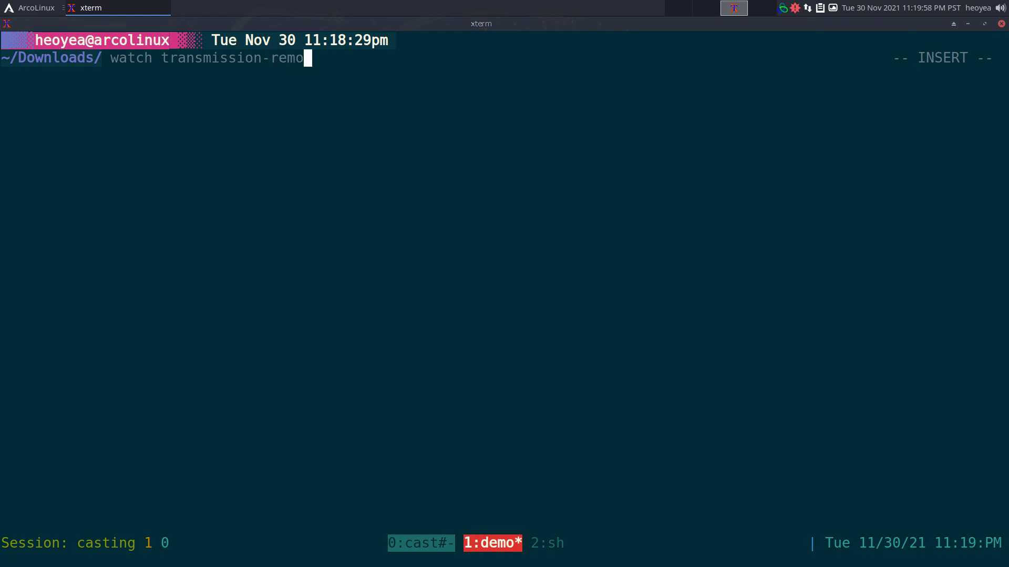
type("te -l")
key("Return")
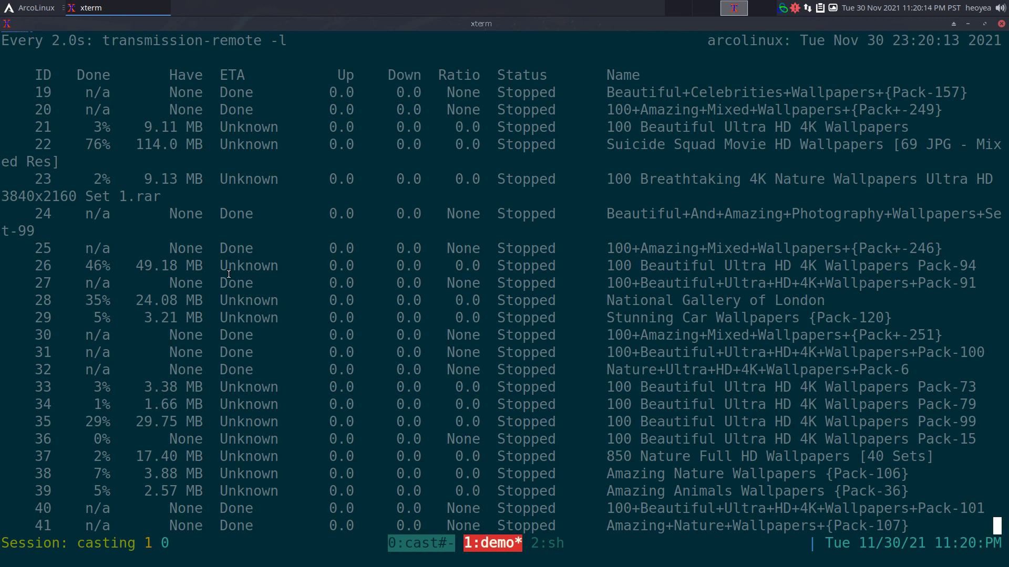
Select rows 40 through the Sum line while shrinking, then re-enlarging, the terminal font.
left_click_drag(11, 524, 354, 496)
key("ctrl+minus")
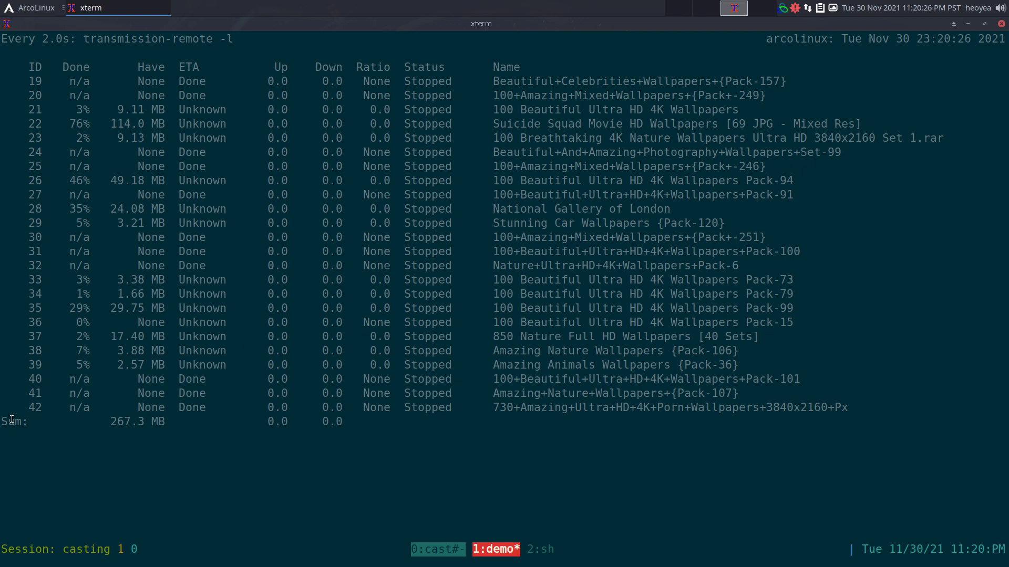
left_click_drag(37, 411, 332, 423)
key("shift+KP_Add")
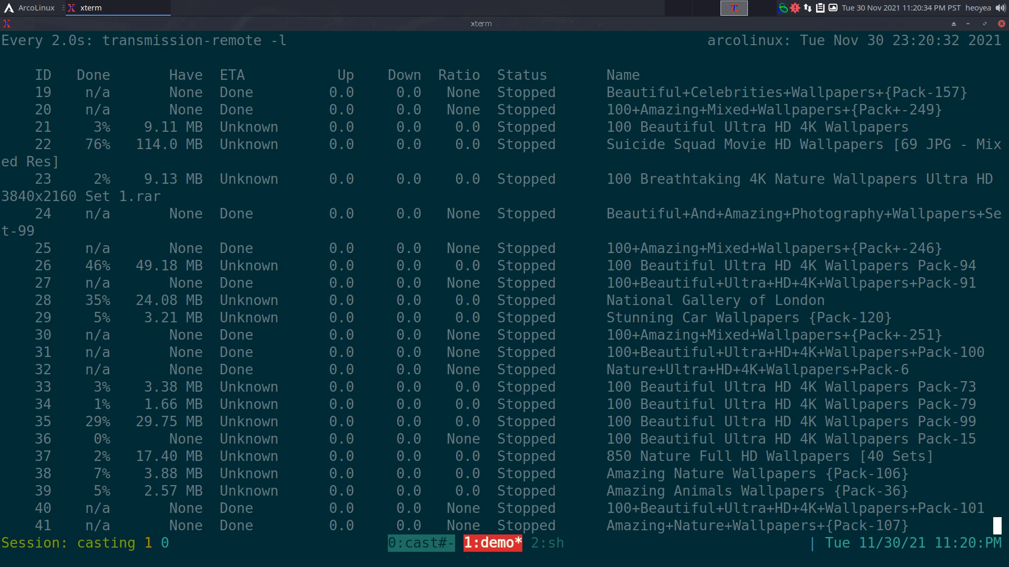
Quit watch and type viddy -t transmission-remote -l at the fresh prompt.
key("ctrl+c")
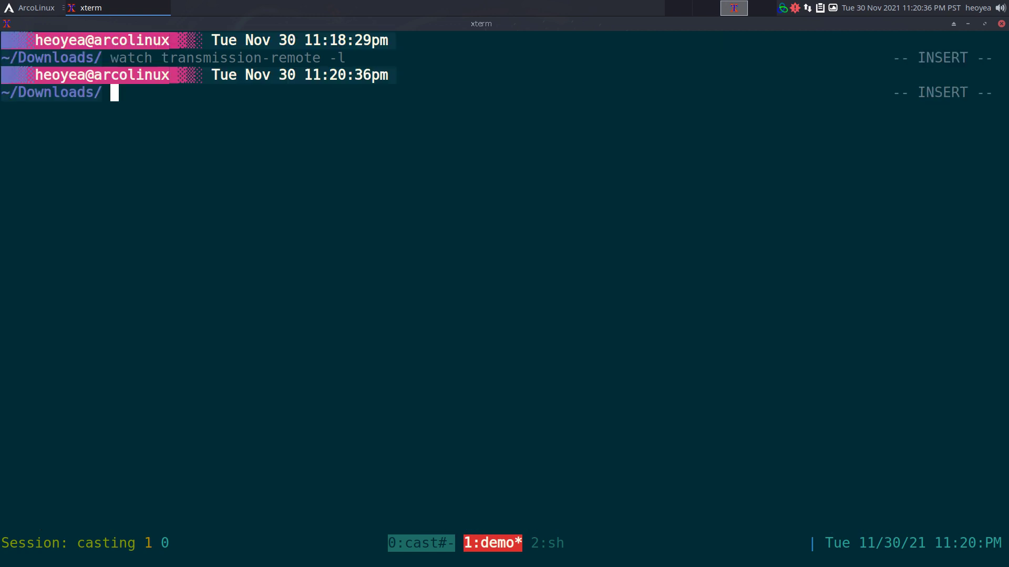
type("viddy -")
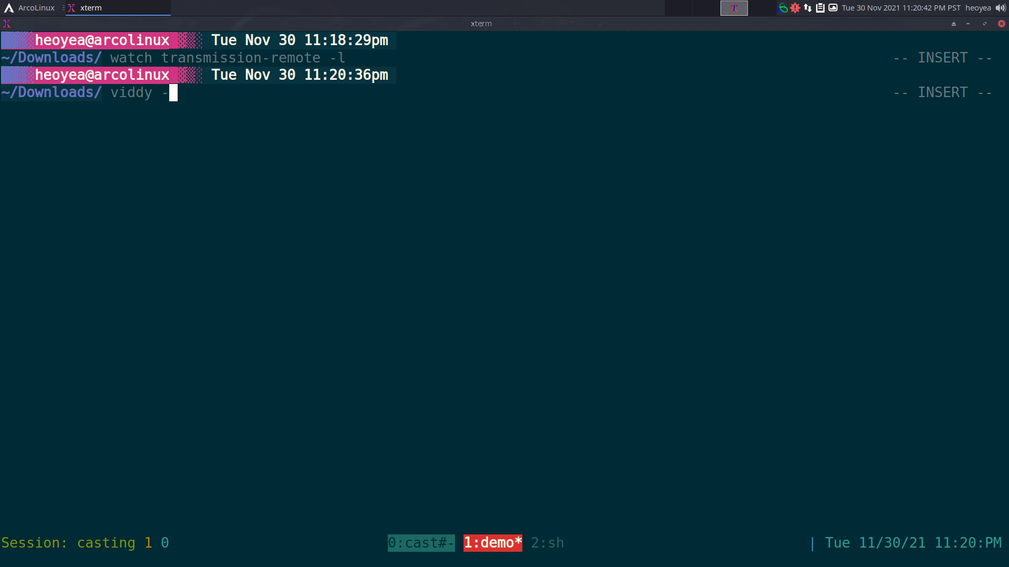
type("t transm")
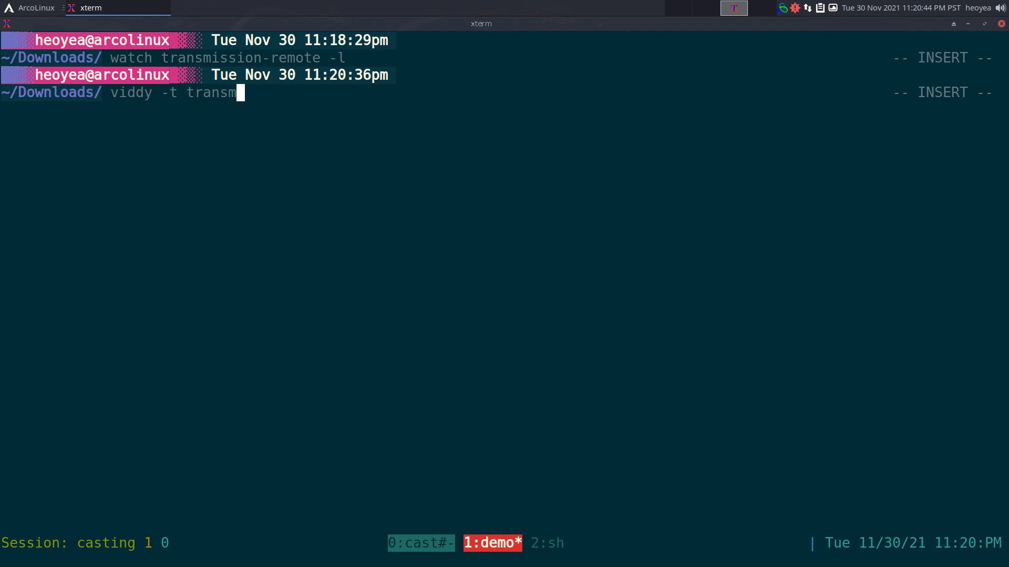
key("BackSpace")
key("BackSpace")
type("smission-remo")
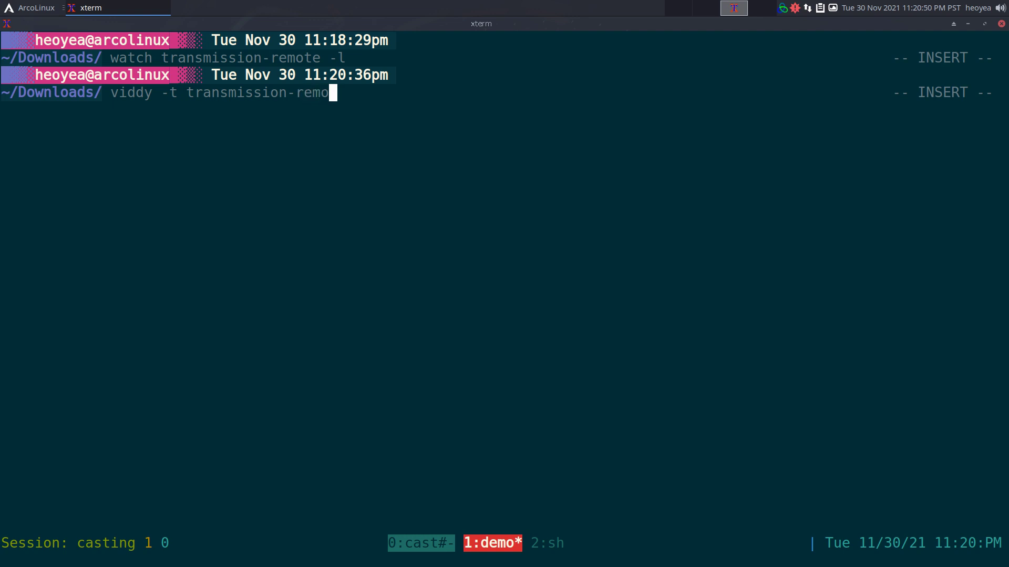
type("te -l")
Start viddy on the torrent list, adjusting the font size and scrolling through the rows.
key("ctrl+l")
key("Return")
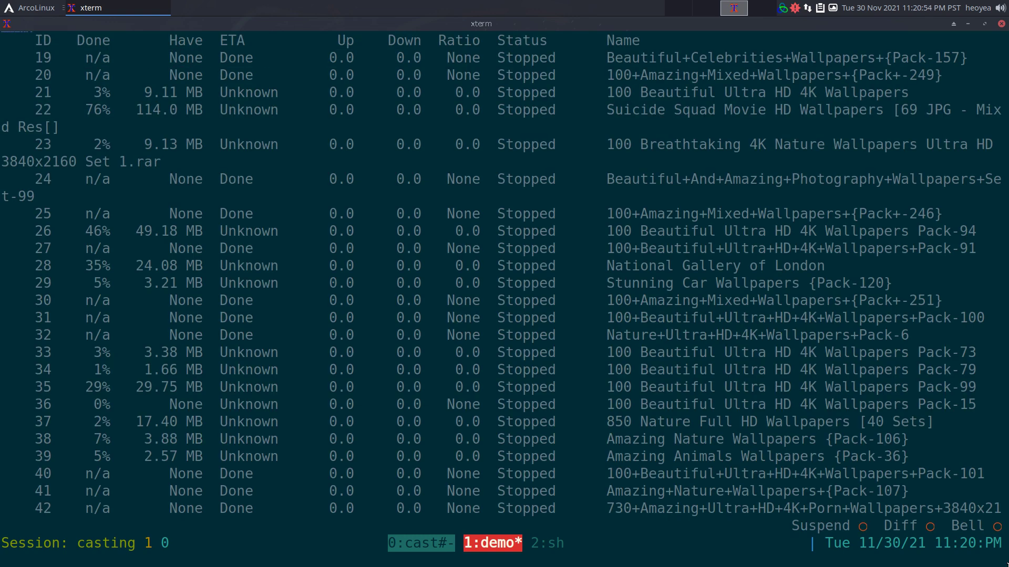
key("shift+KP_Add")
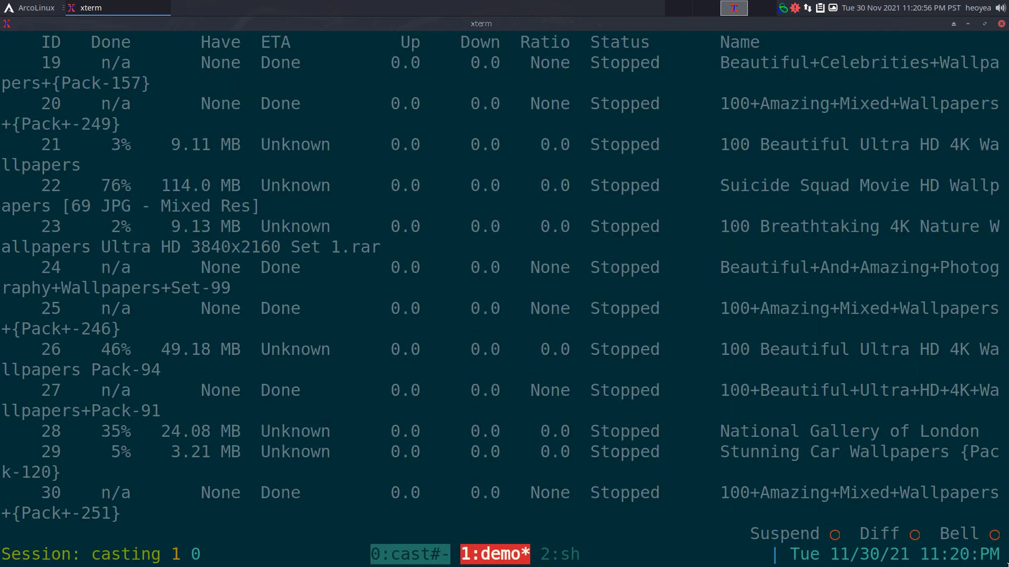
scroll(1000, 564, "down", 6)
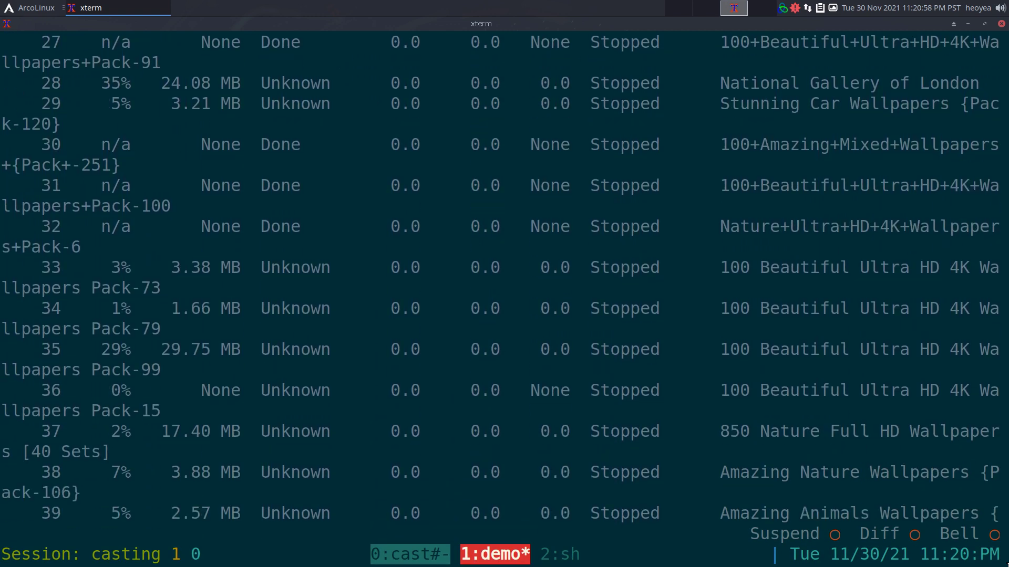
scroll(1001, 564, "up", 6)
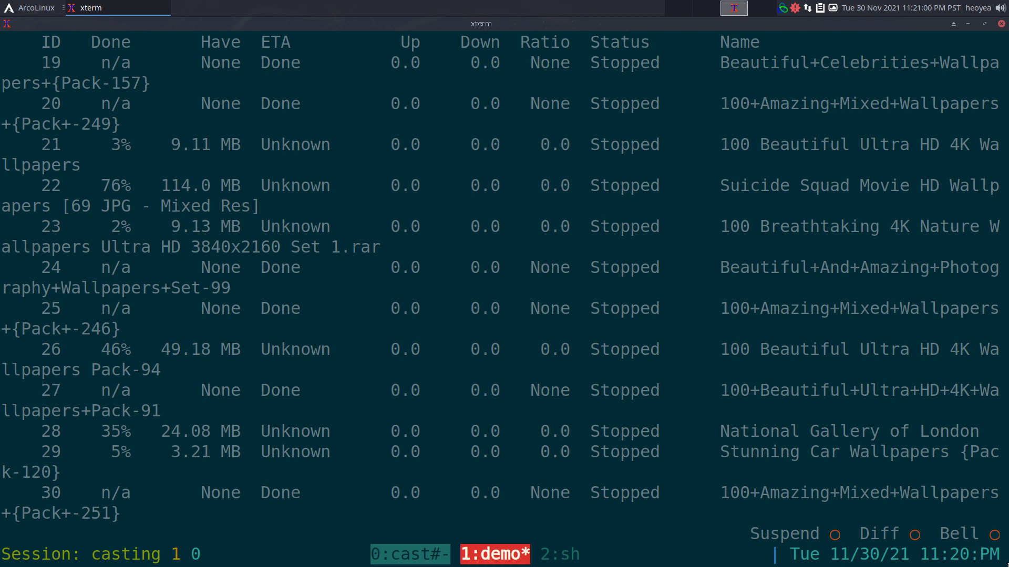
scroll(1001, 564, "down", 2)
key("shift+KP_Subtract")
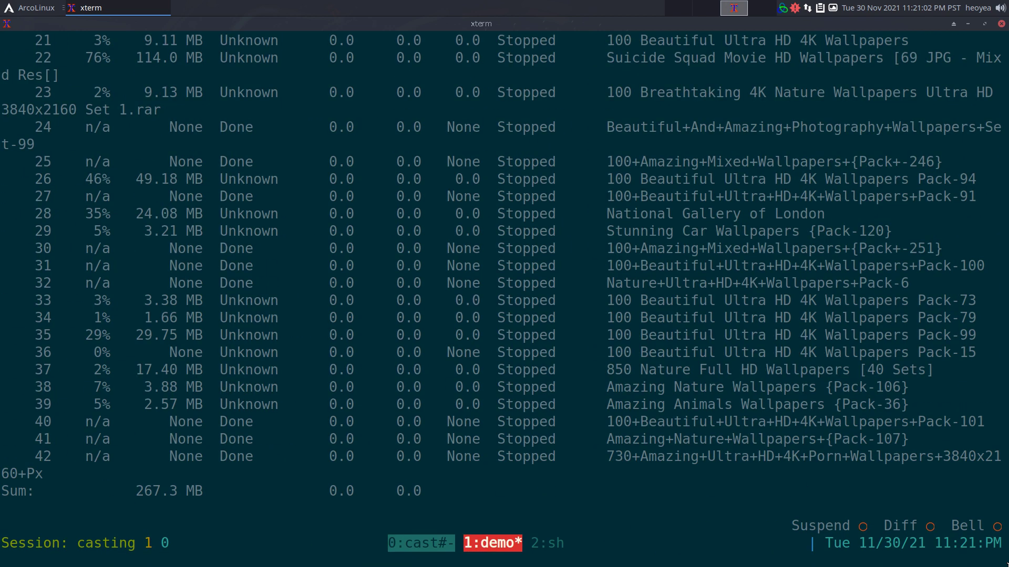
scroll(1001, 564, "up", 1)
scroll(1001, 563, "down", 1)
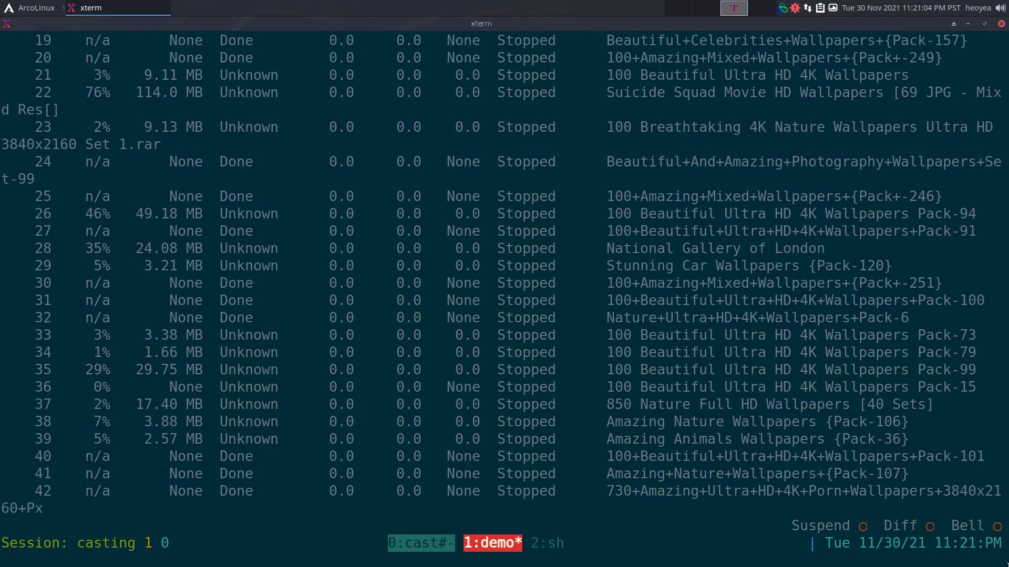
scroll(1000, 564, "down", 1)
scroll(1001, 563, "up", 2)
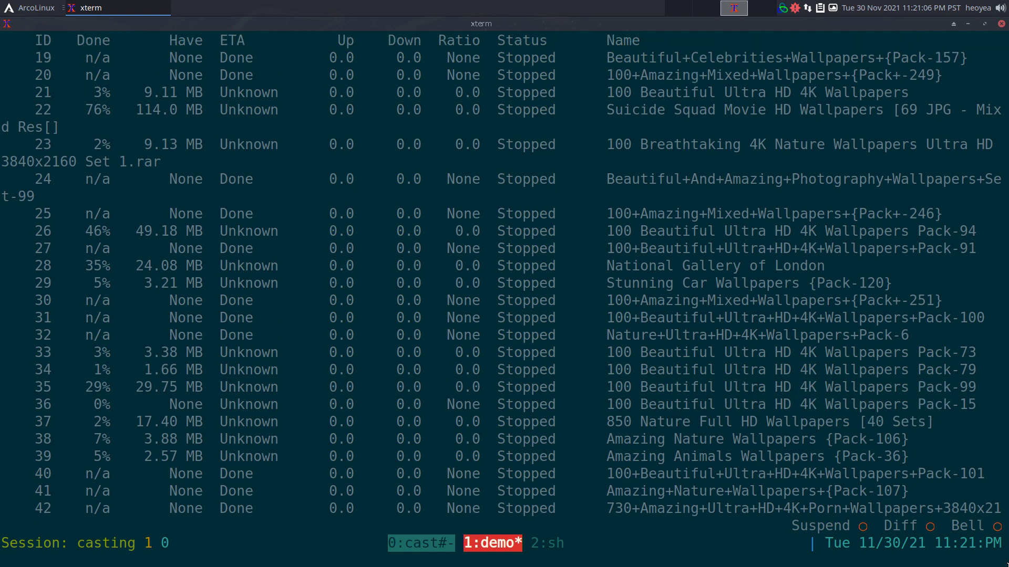
Browse magnet links in tmux's search results window, then return to the torrent list window.
key("ctrl+b")
key("n")
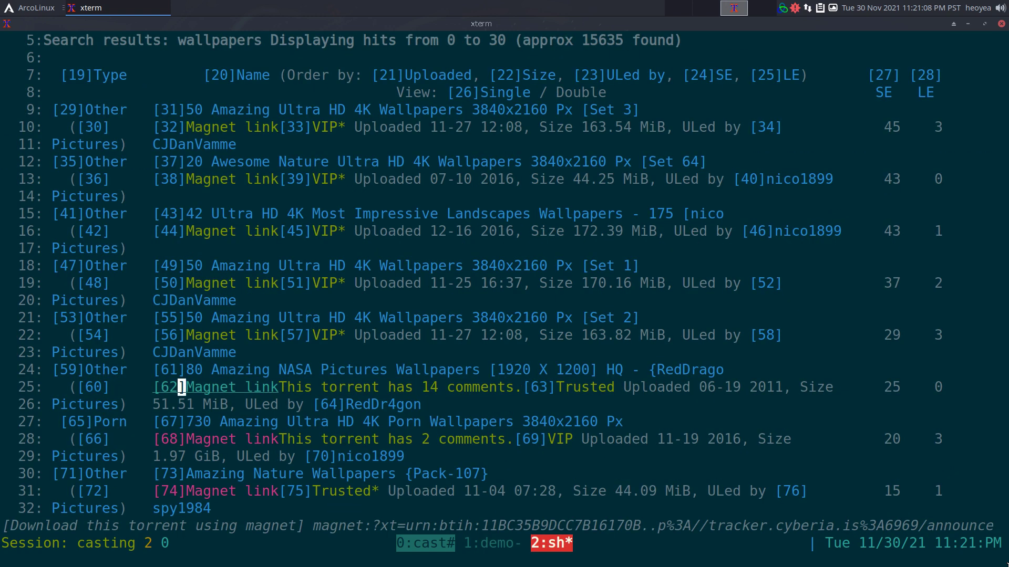
key("Up")
key("Up")
key("Down")
key("Down")
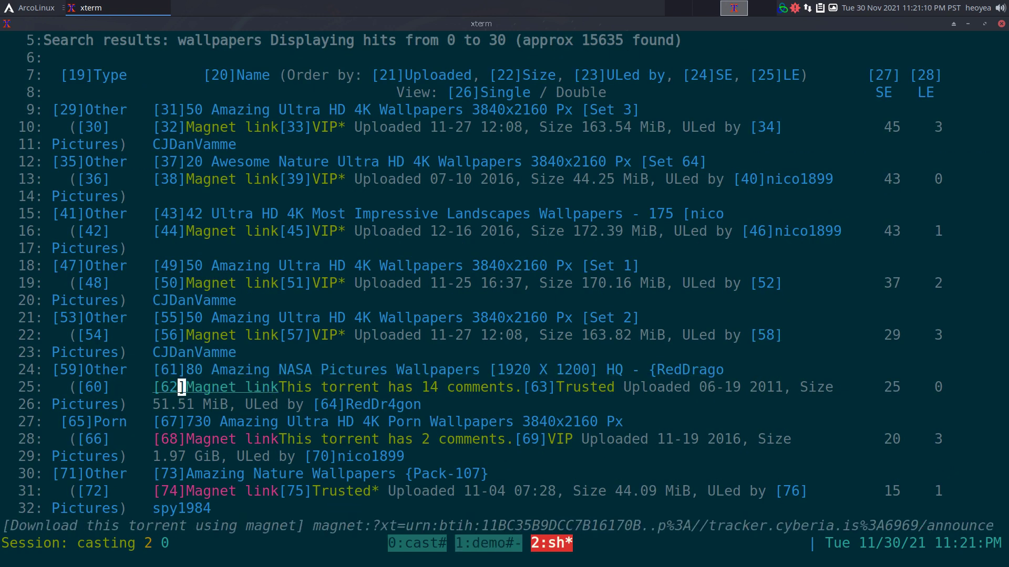
key("Up")
key("Up")
key("Up")
key("Up")
key("Up")
key("Up")
key("Up")
key("Up")
key("Up")
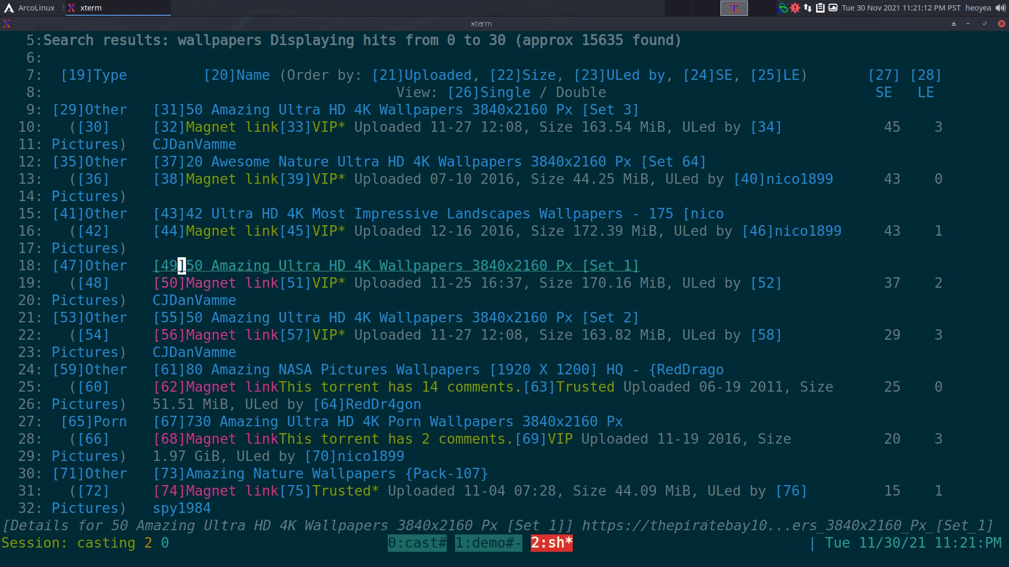
key("ctrl+b")
key("p")
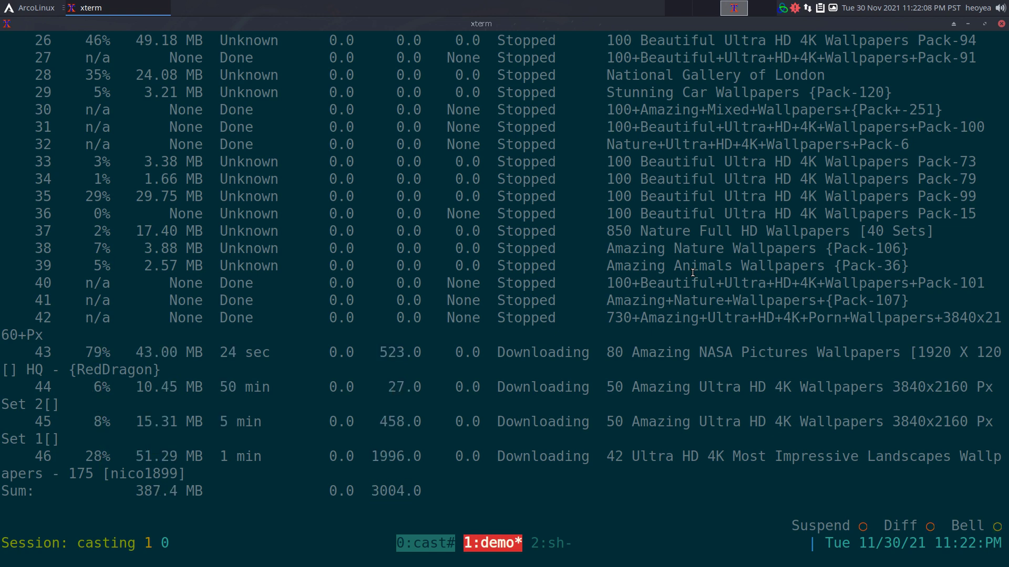
key("ctrl+b")
key("2")
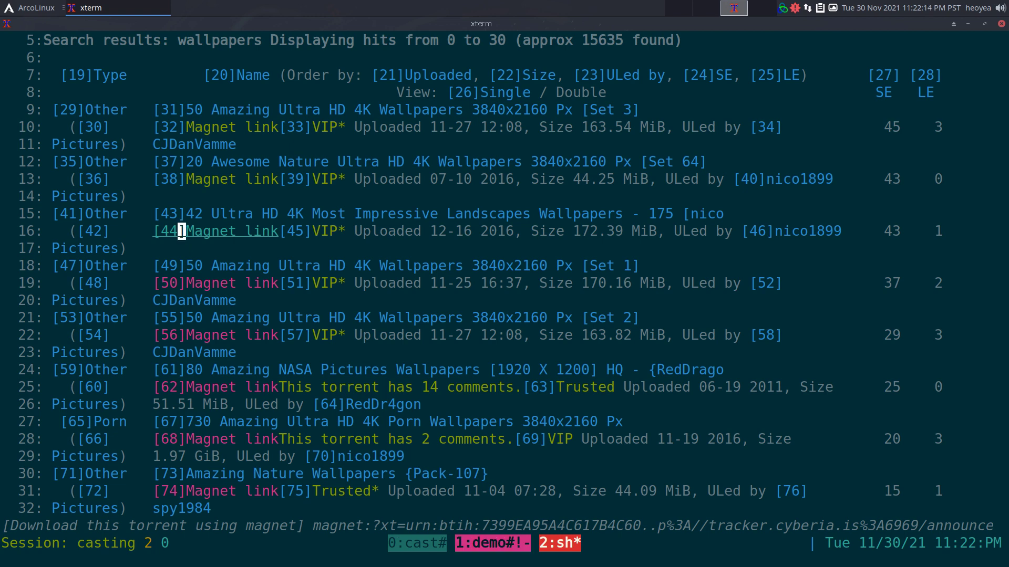
key("ctrl+b")
key("1")
key("ctrl+b")
key("2")
key("ctrl+b")
key("1")
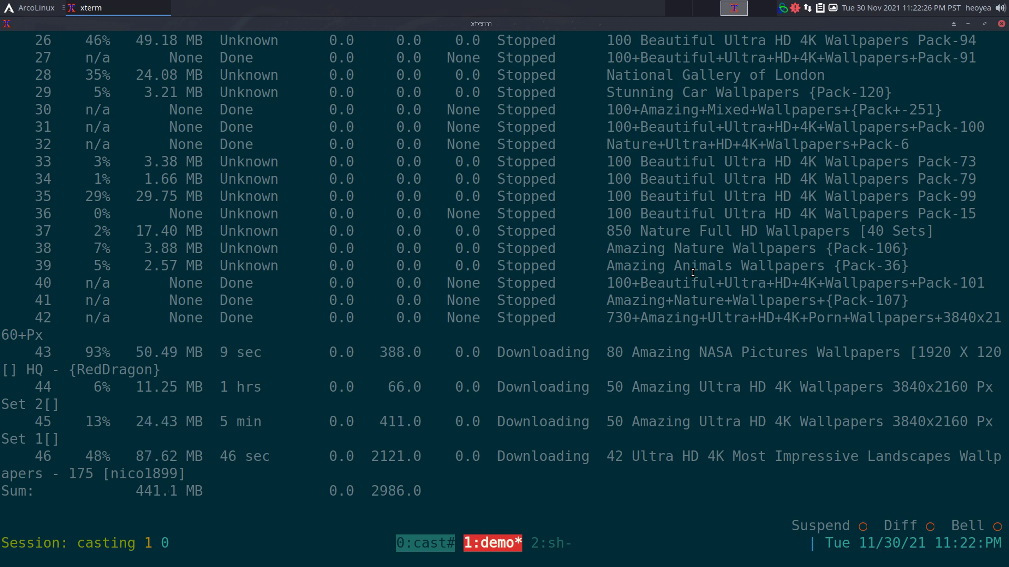
Quit the torrent monitor and print viddy's help with viddy -h.
key("q")
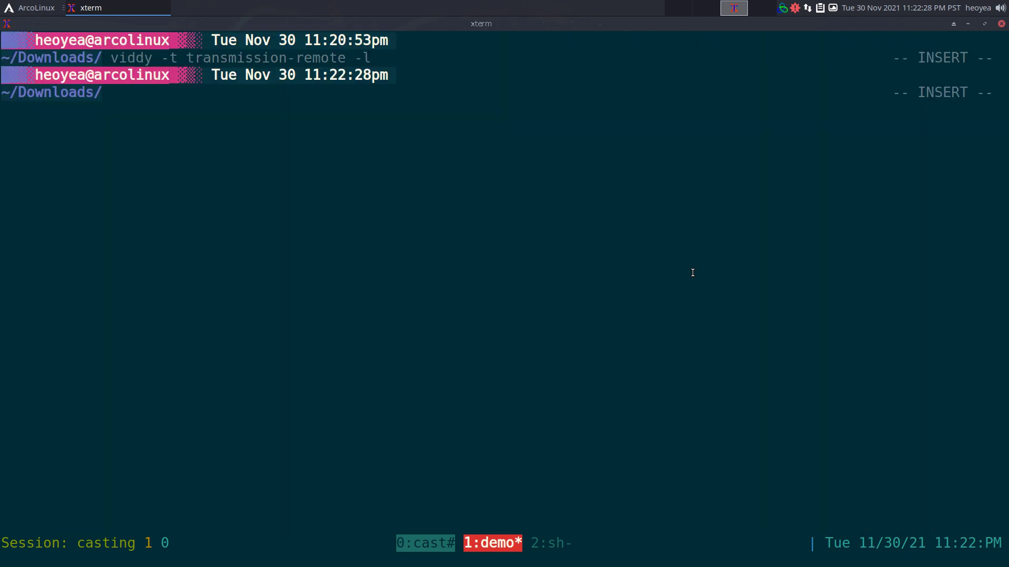
type("viddy -h")
key("Return")
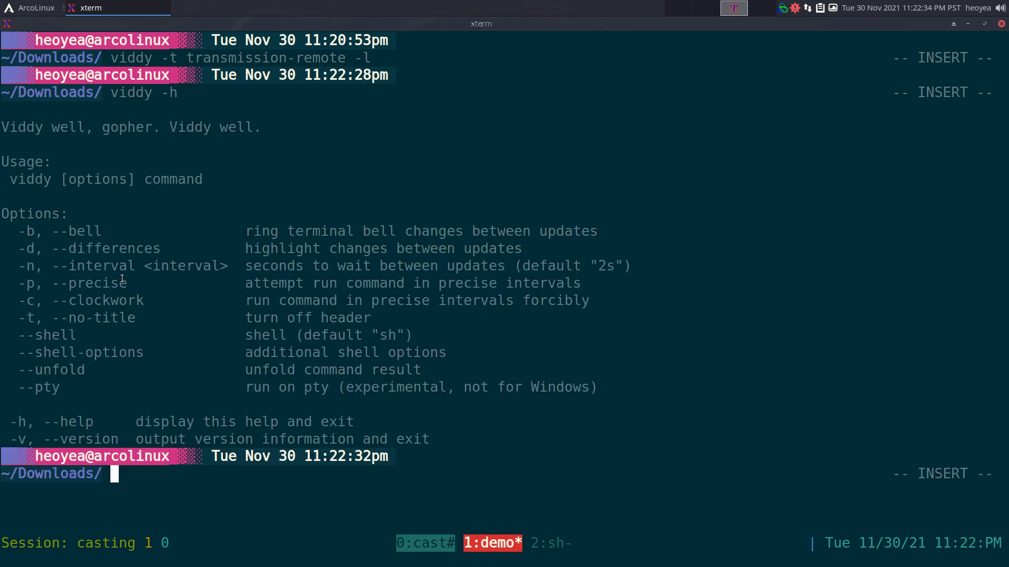
Highlight the -t --no-title, -b --bell and -d --differences help lines.
left_click_drag(12, 319, 155, 319)
left_click(29, 317)
left_click_drag(10, 318, 138, 319)
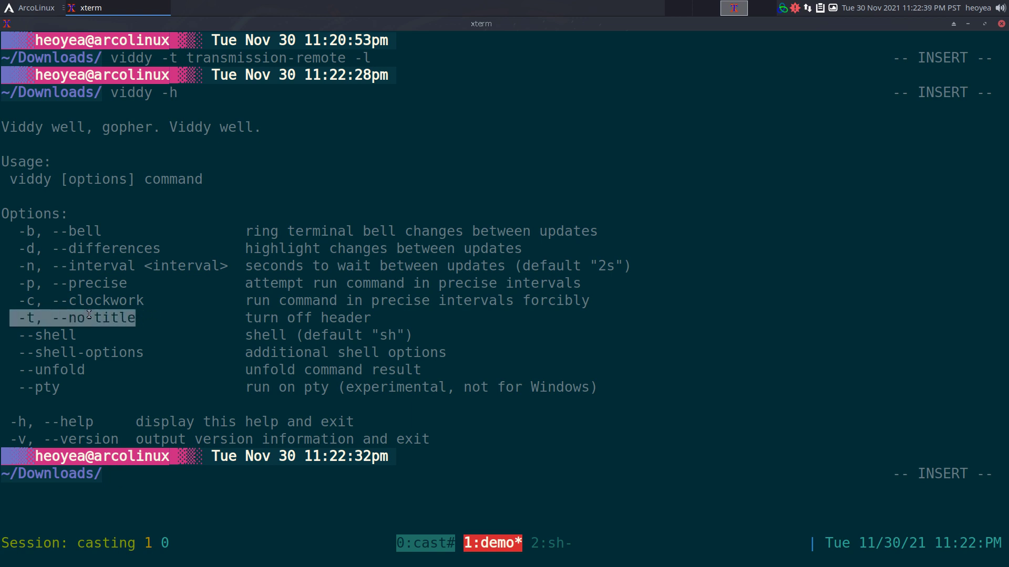
left_click(11, 289)
left_click_drag(18, 232, 127, 229)
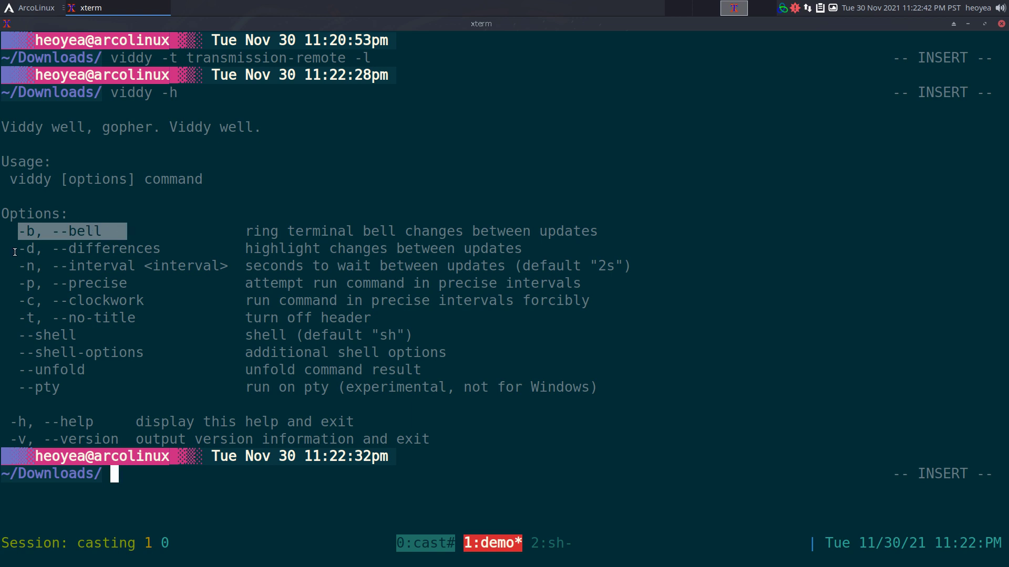
left_click_drag(15, 252, 154, 248)
left_click(154, 249)
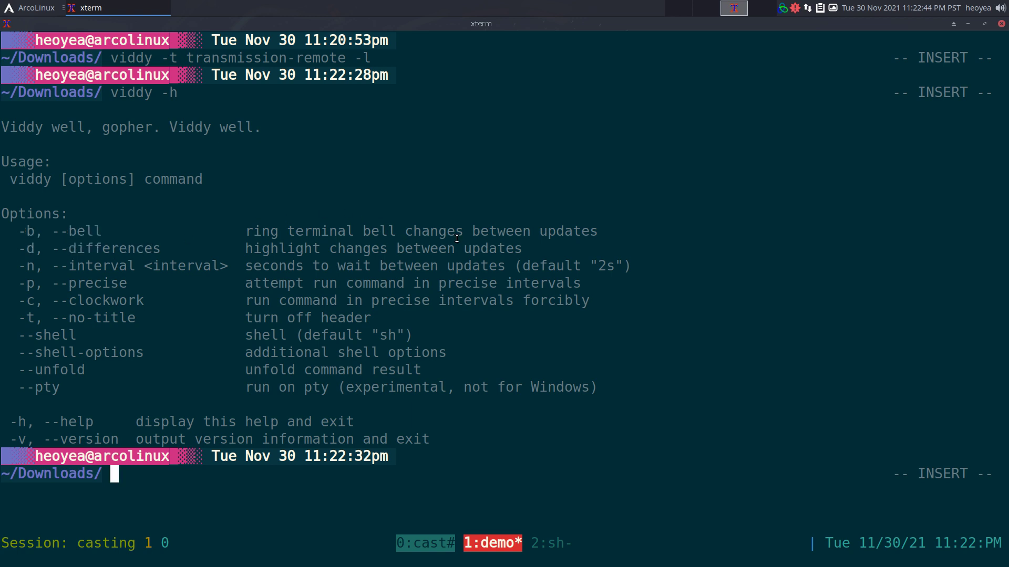
Recall the viddy -t transmission-remote -l command from history, cursor just after -t.
key("Up")
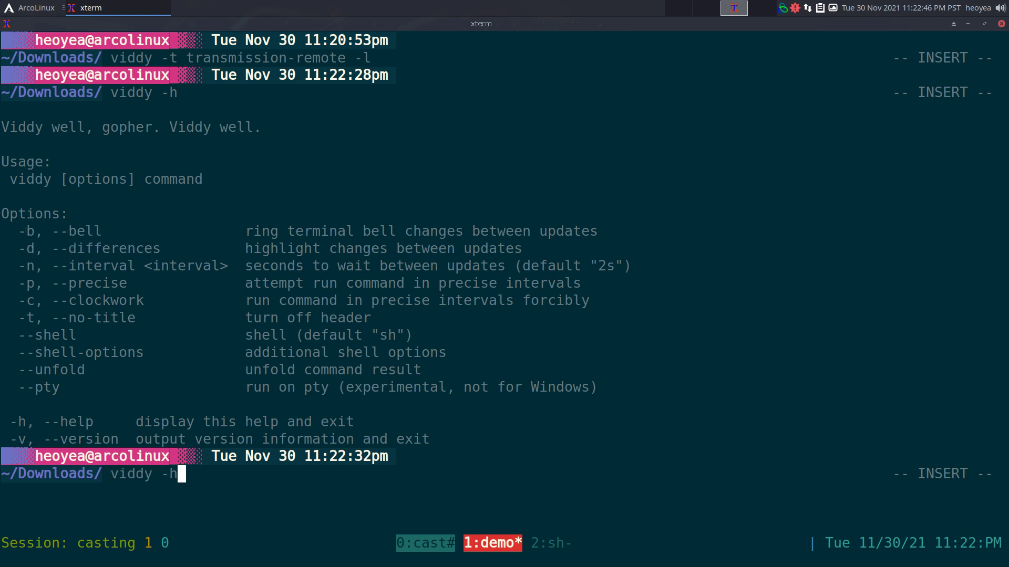
key("Up")
key("Left")
key("Left")
key("Left")
key("Left")
key("Left")
key("Left")
key("Left")
key("Left")
key("Left")
key("Left")
key("Left")
key("Left")
key("Left")
key("Left")
key("Left")
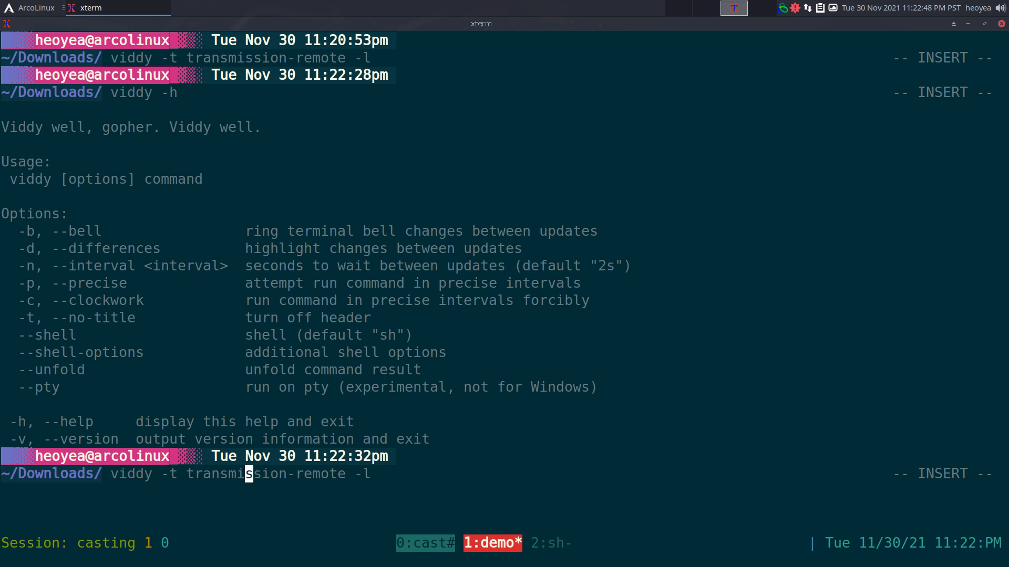
key("Left")
key("Left")
key("Left")
key("Left")
key("Left")
key("Left")
key("Left")
key("Left")
Rerun viddy -t transmission-remote -l and show its Key Bindings help with ?
key("Return")
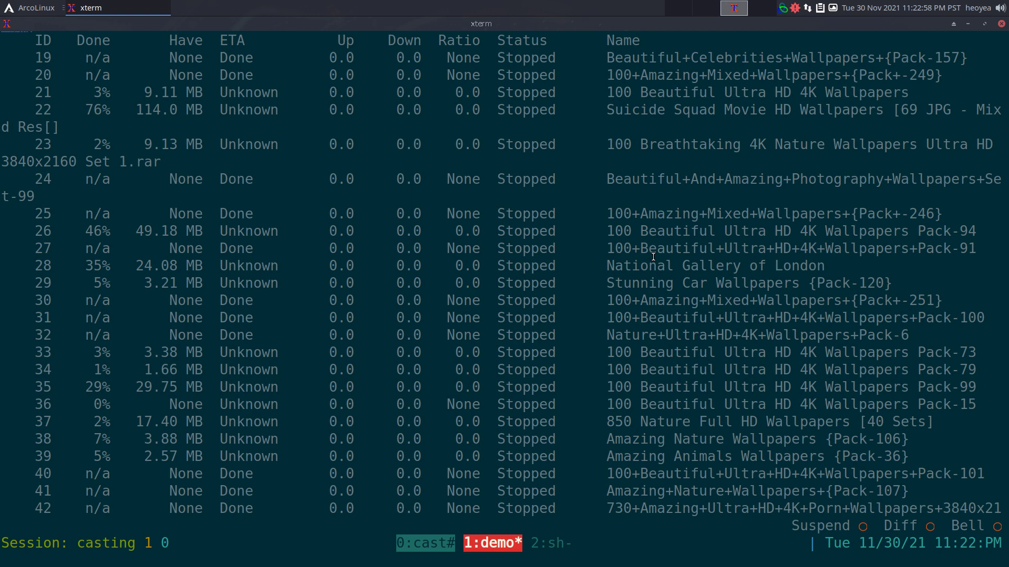
key("question")
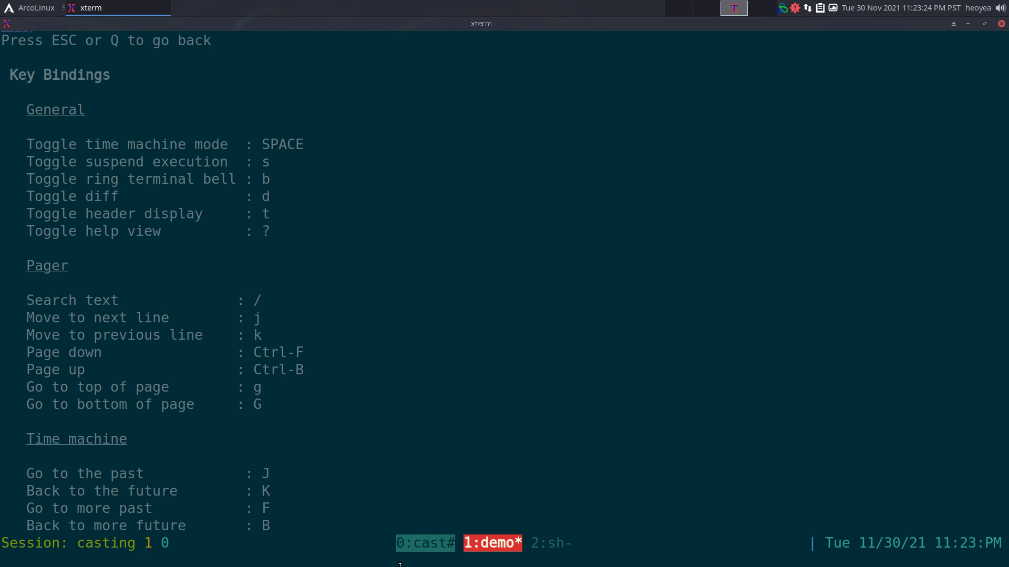
Scroll the key bindings down, back up, then down to the six Time machine shortcuts.
key("j")
key("j")
key("j")
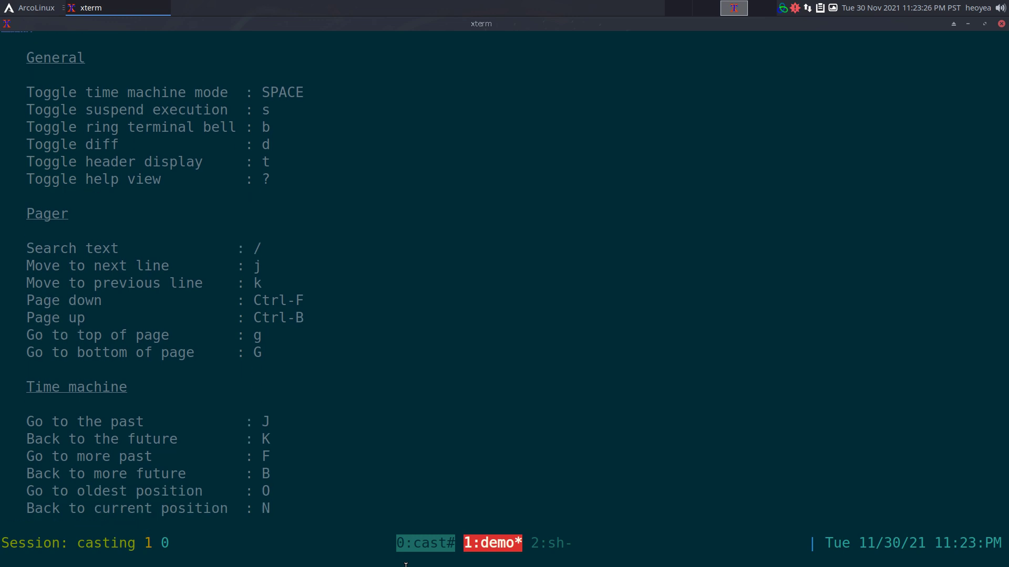
key("k")
key("k")
key("k")
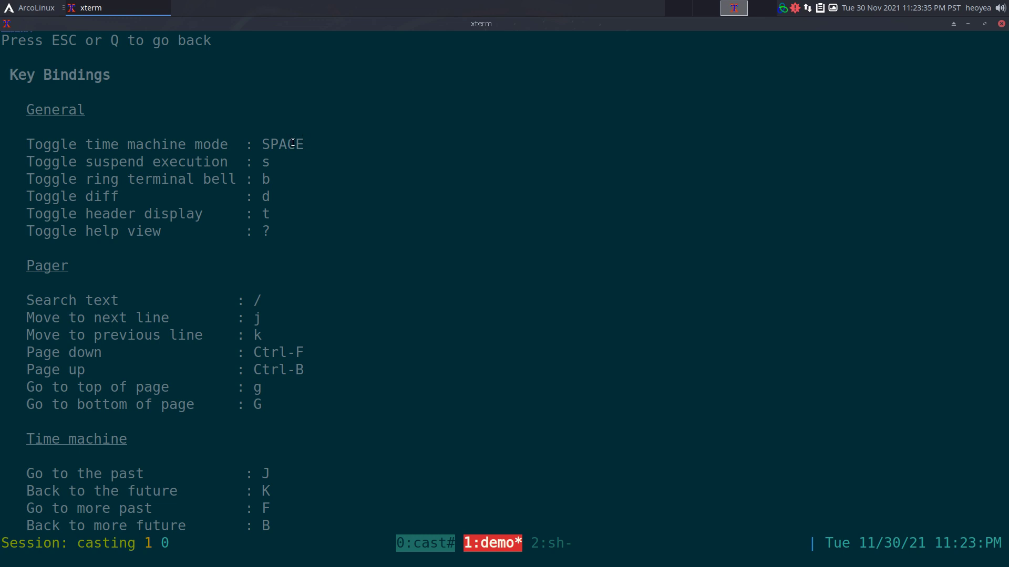
key("j")
key("j")
key("j")
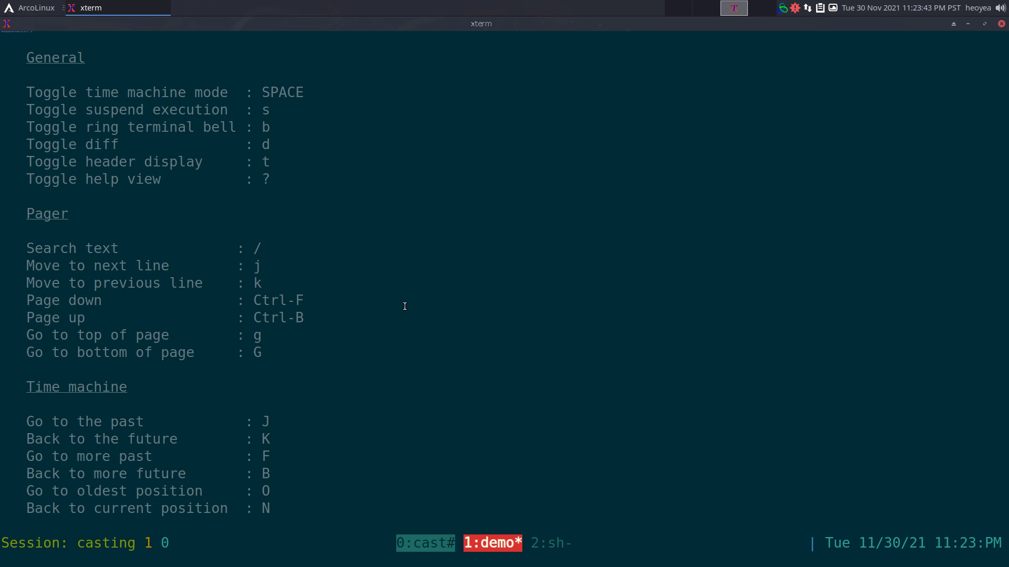
Close the key bindings help to return to the live torrent list.
key("question")
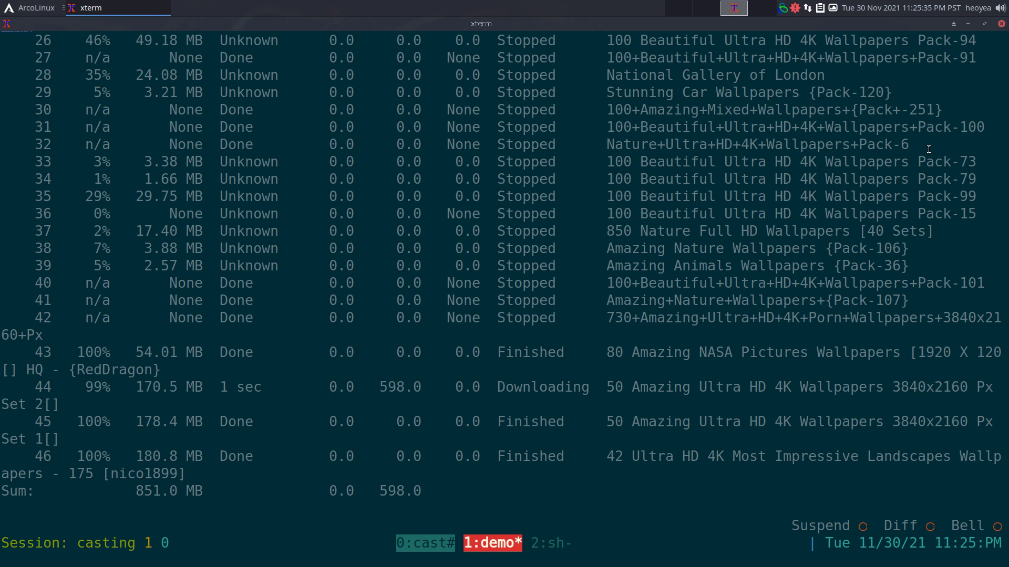
Scroll the terminal back up through the torrent list output.
scroll(929, 149, "up", 3)
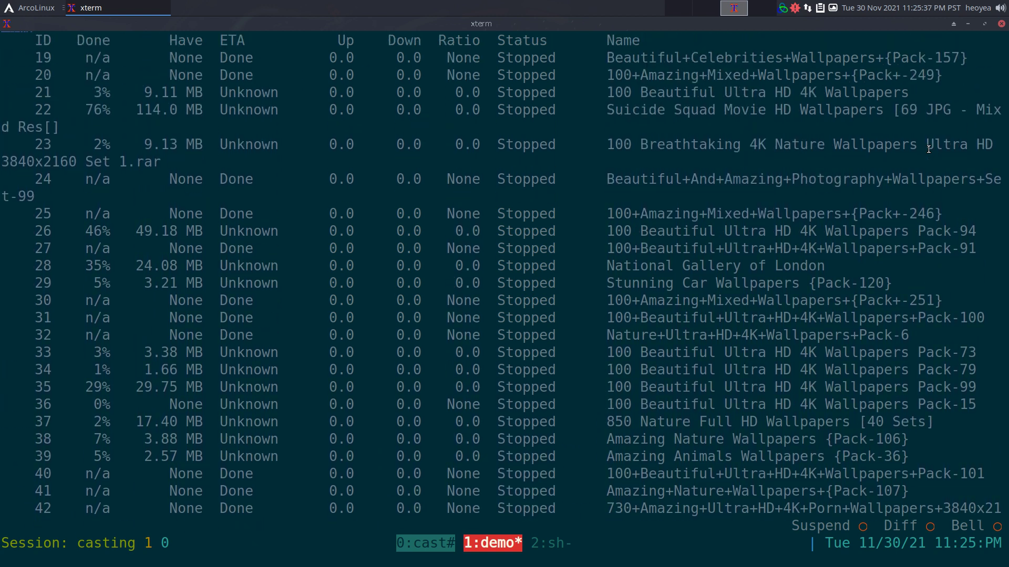
scroll(928, 149, "up", 2)
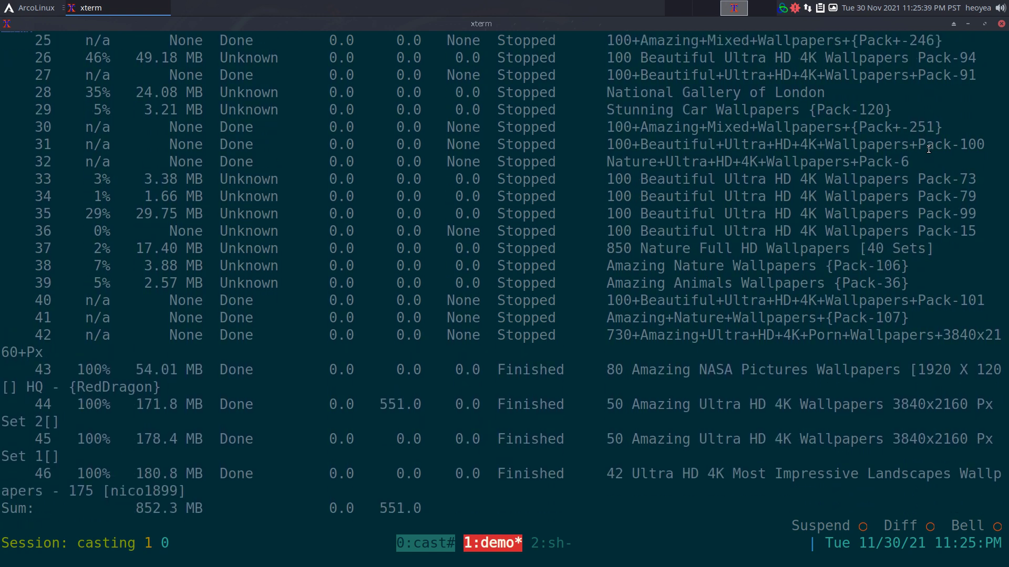
scroll(928, 149, "up", 2)
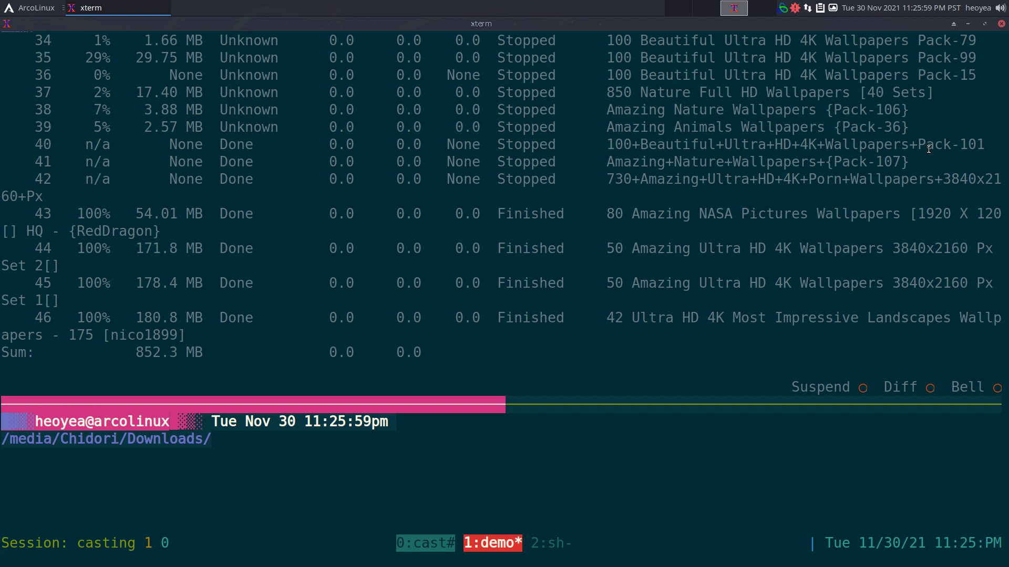
Complete tsm-s to tsm-start using the tsm command suggestion menu.
type("tsm")
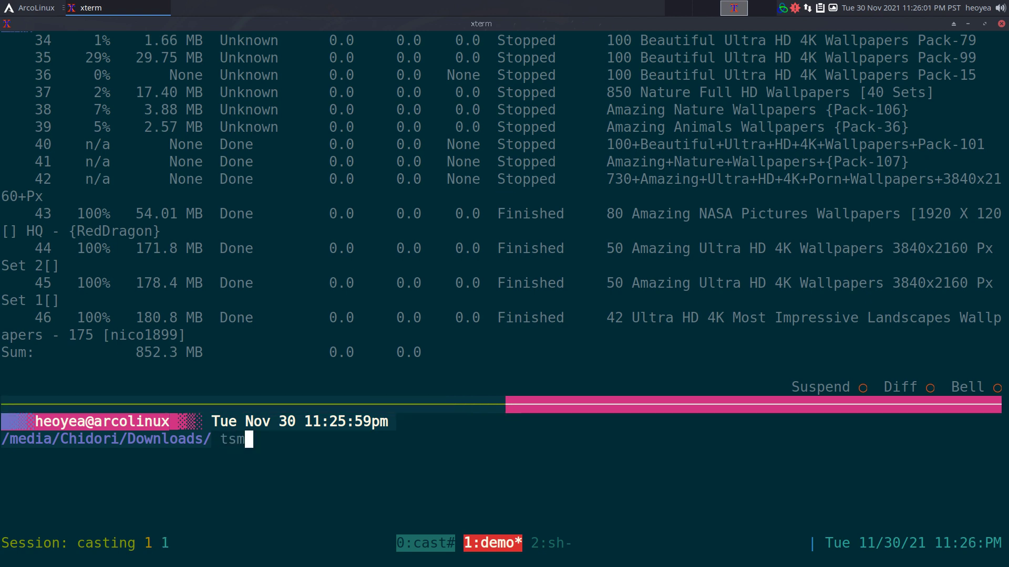
type("-s")
key("Tab")
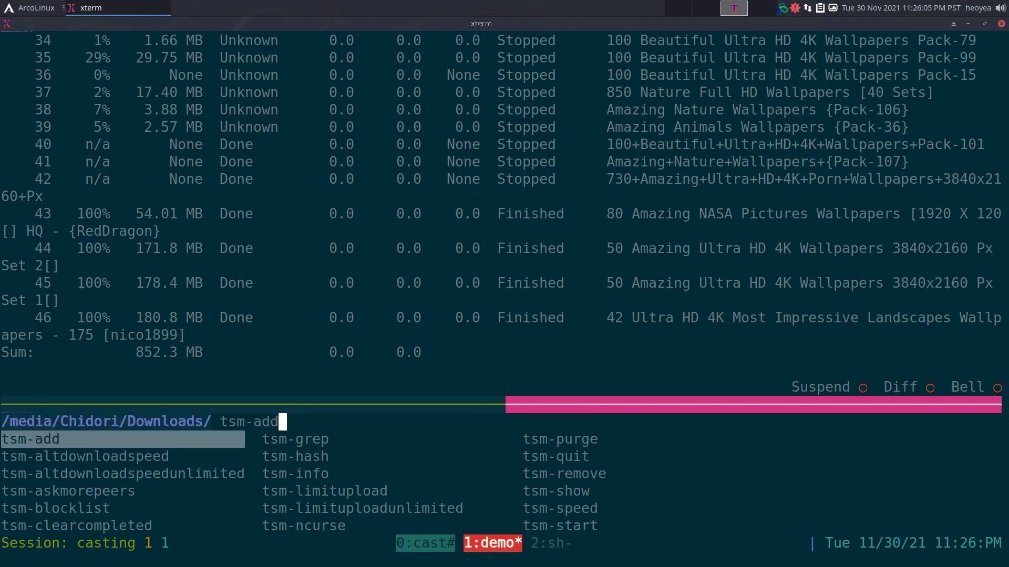
key("Tab")
key("Tab")
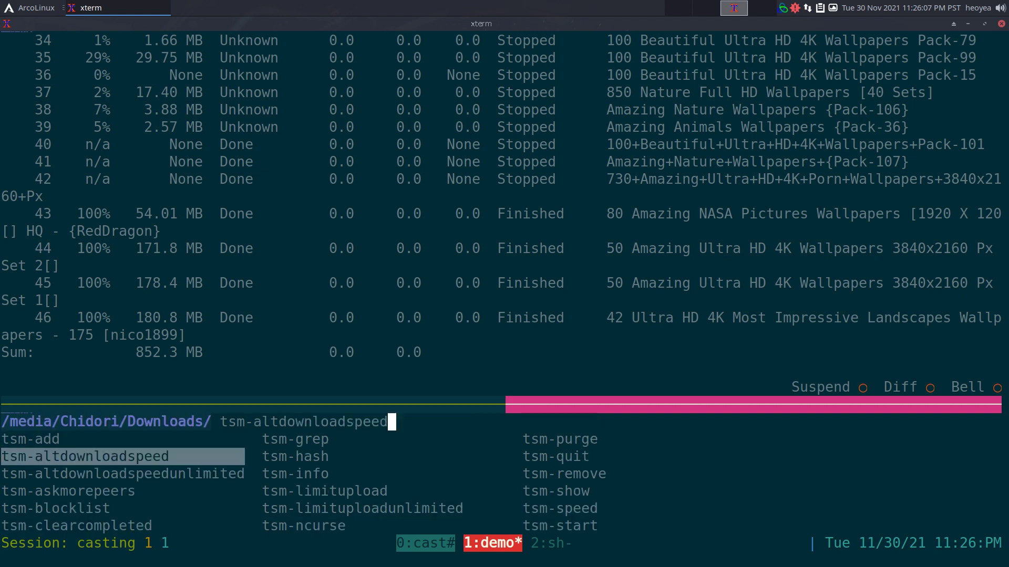
key("Right")
key("Right")
key("Down")
key("Down")
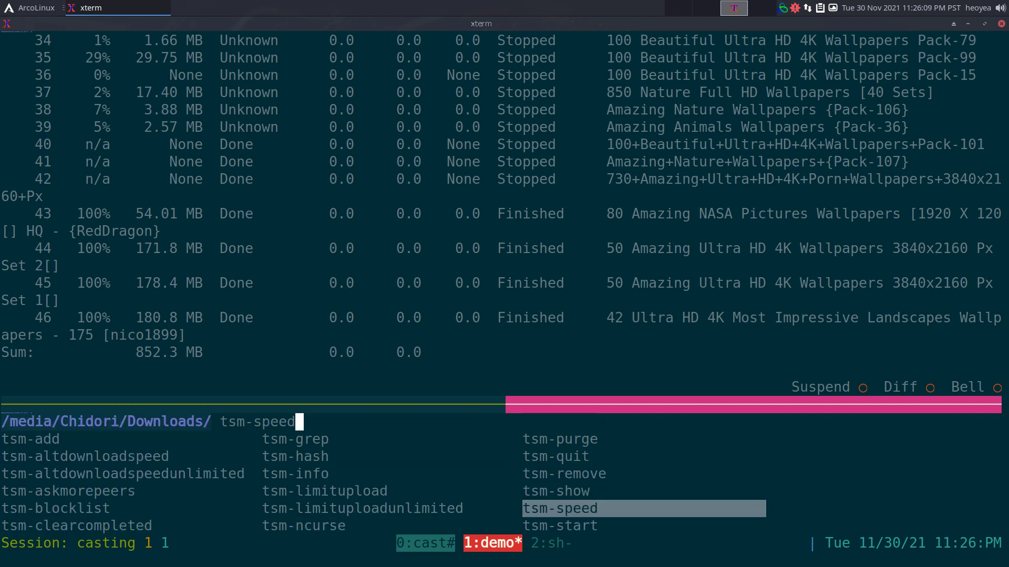
key("Down")
key("Return")
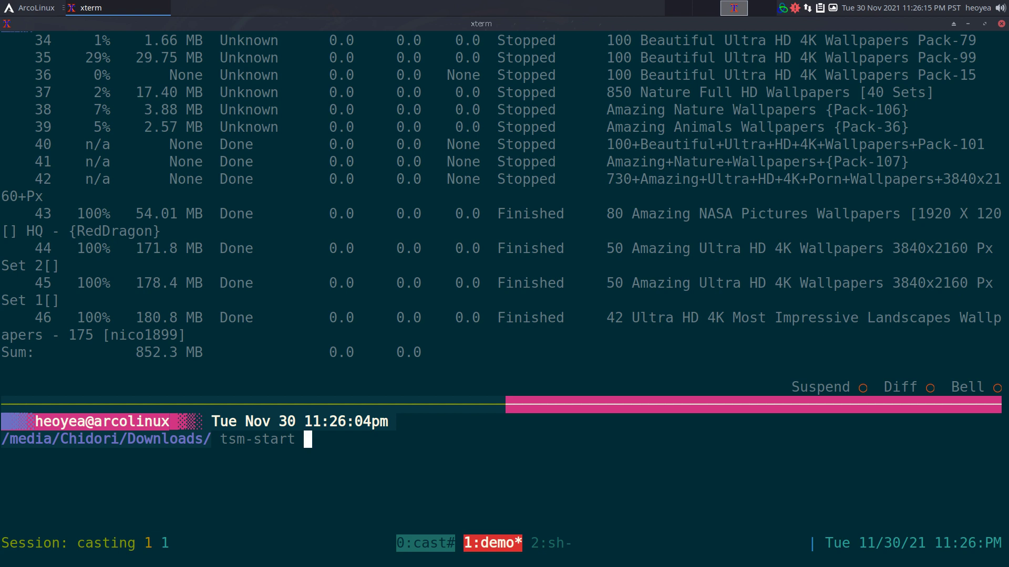
Run tsm-start 39-42 to start torrents 39 through 42.
type("39-42")
key("Return")
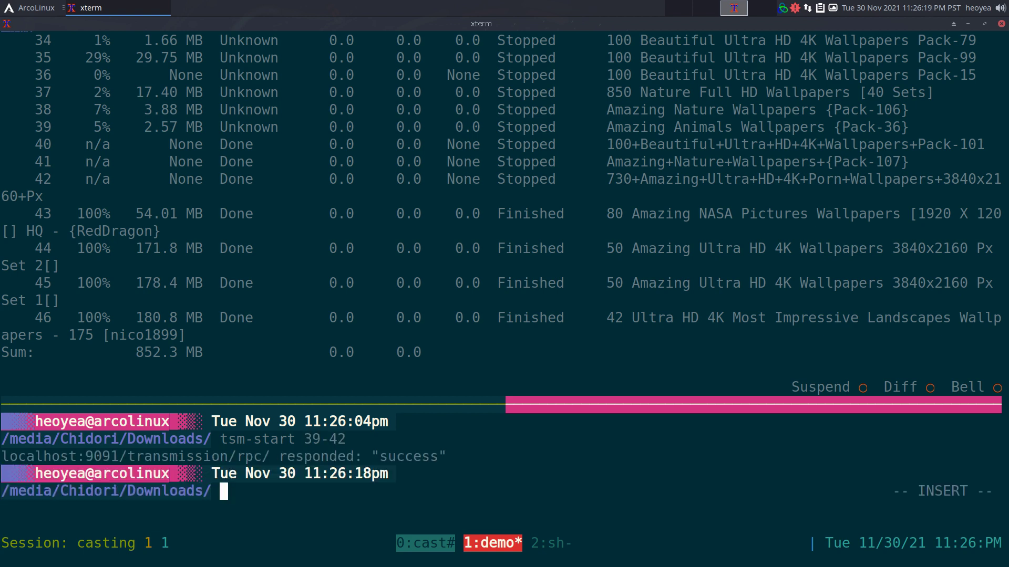